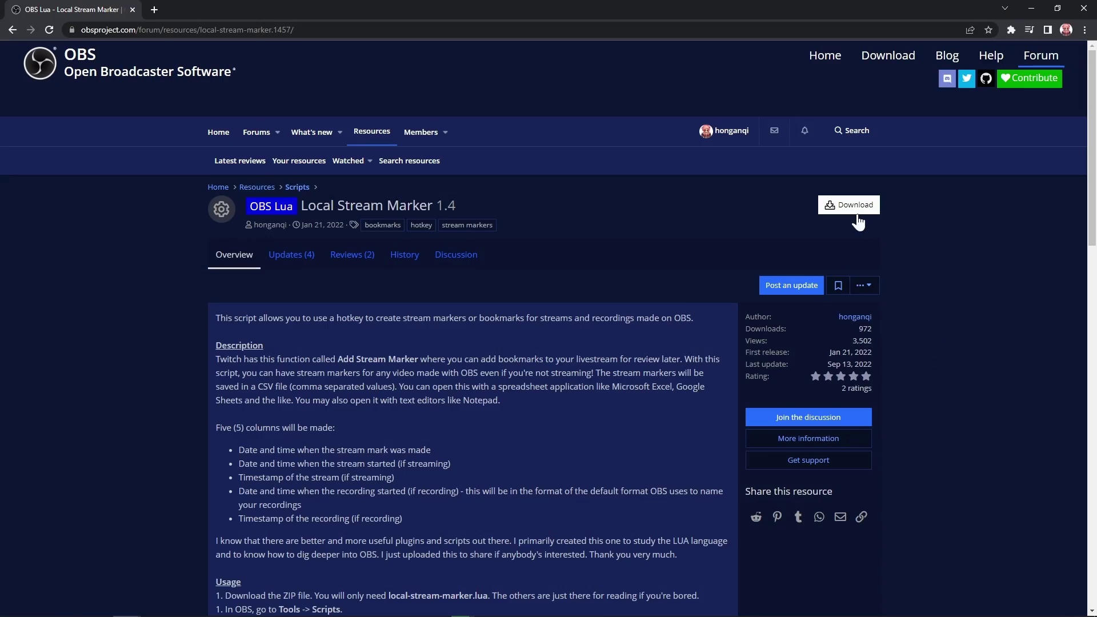
Step: Download the Local Stream Marker 1.4 zip and open it from the download shelf
{"action": "left_click", "coordinate": [849, 206]}
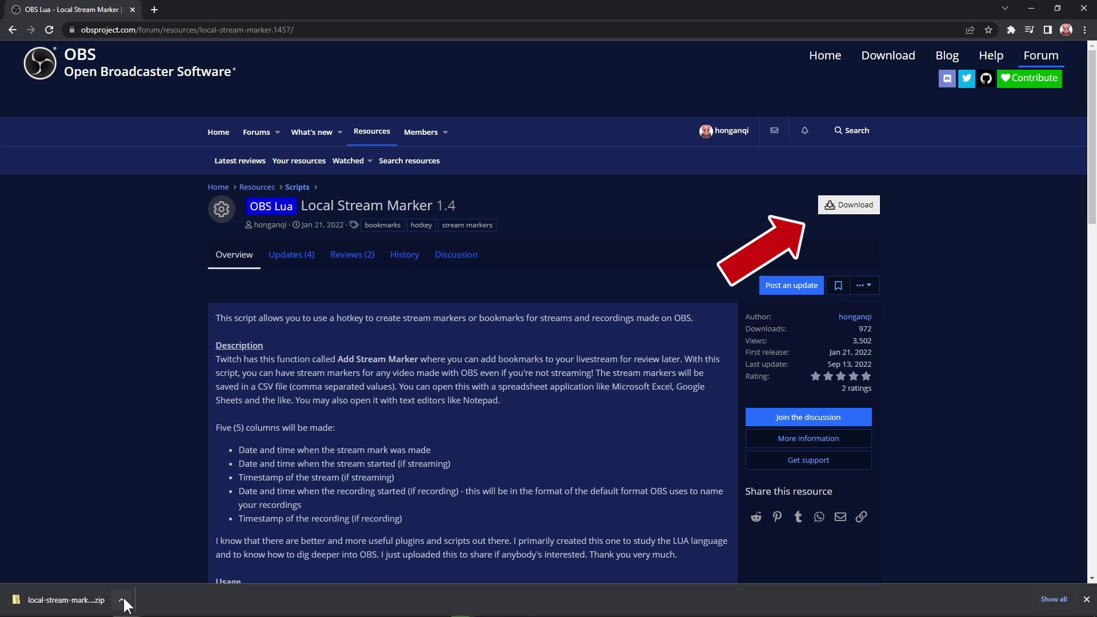
{"action": "left_click", "coordinate": [122, 599]}
{"action": "left_click", "coordinate": [154, 527]}
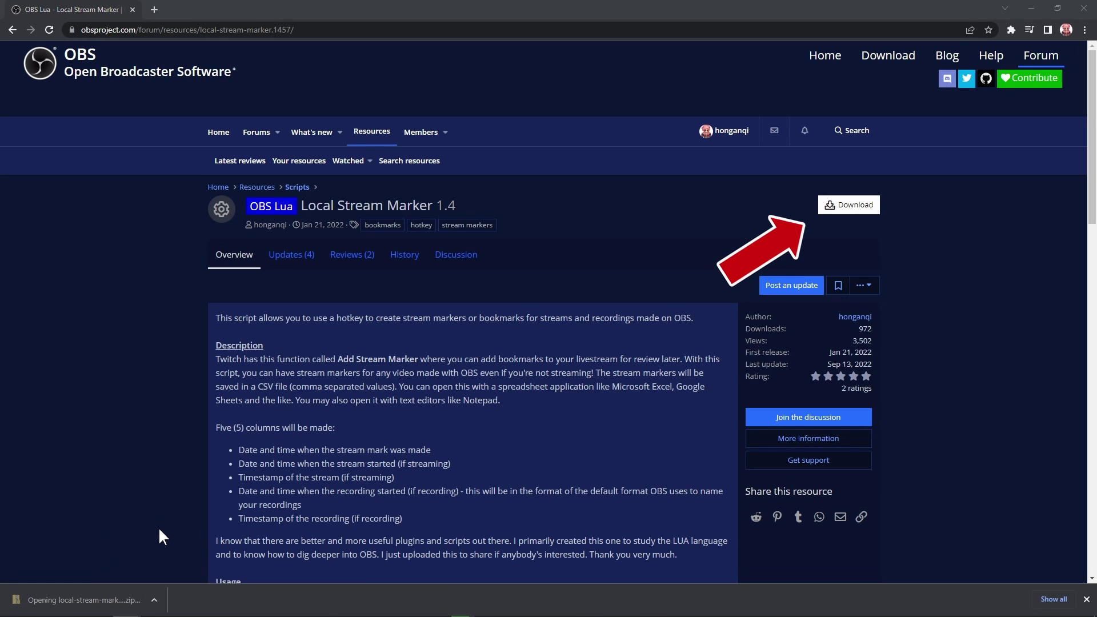
Step: Extract the local-stream-marker 1.4 zip to the Desktop using 7-Zip
{"action": "right_click", "coordinate": [284, 349]}
{"action": "left_click", "coordinate": [477, 154]}
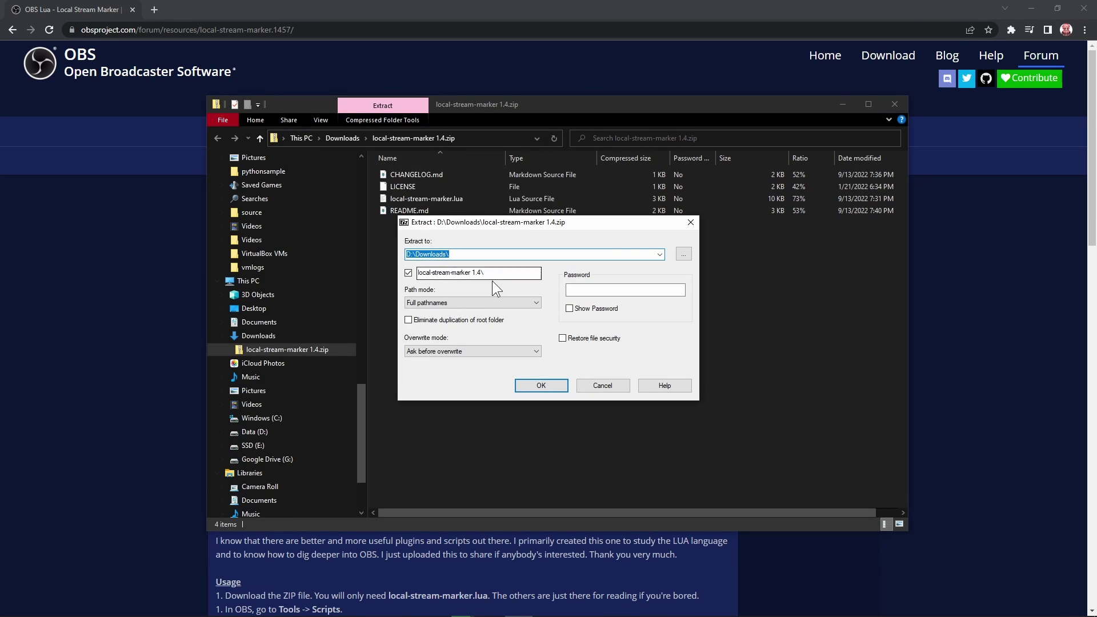
{"action": "left_click", "coordinate": [683, 253]}
{"action": "left_click", "coordinate": [491, 272]}
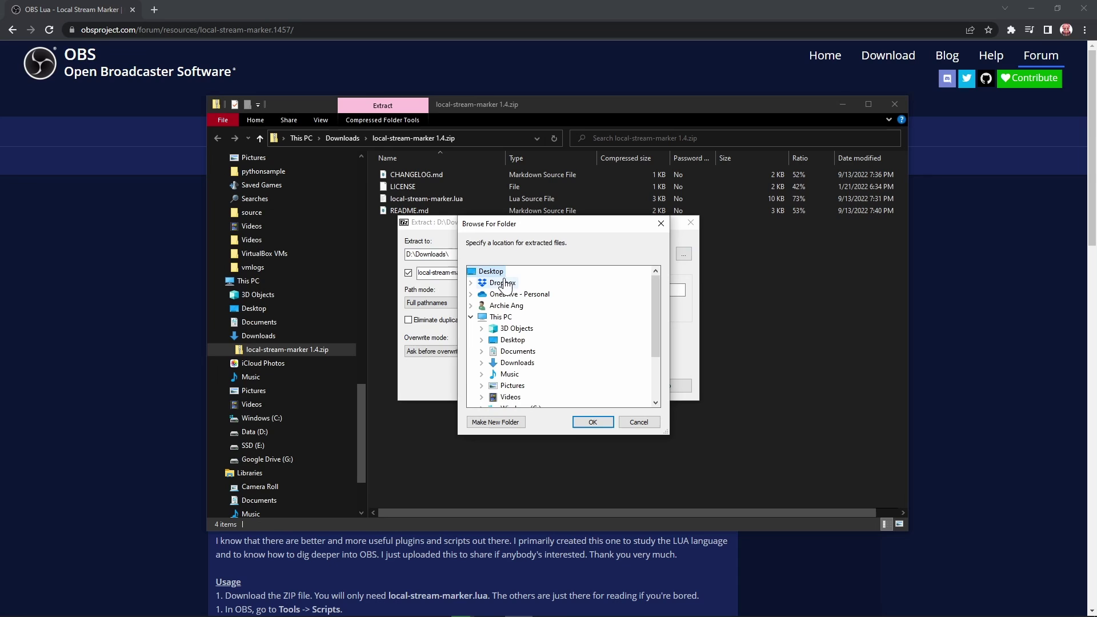
{"action": "left_click", "coordinate": [583, 422]}
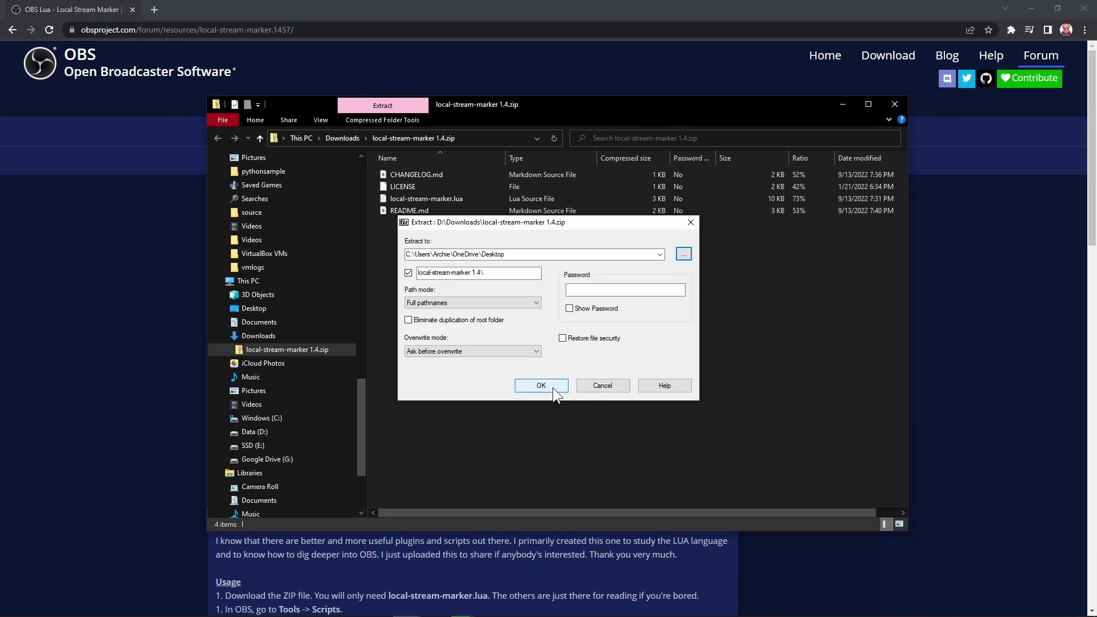
{"action": "left_click", "coordinate": [552, 386]}
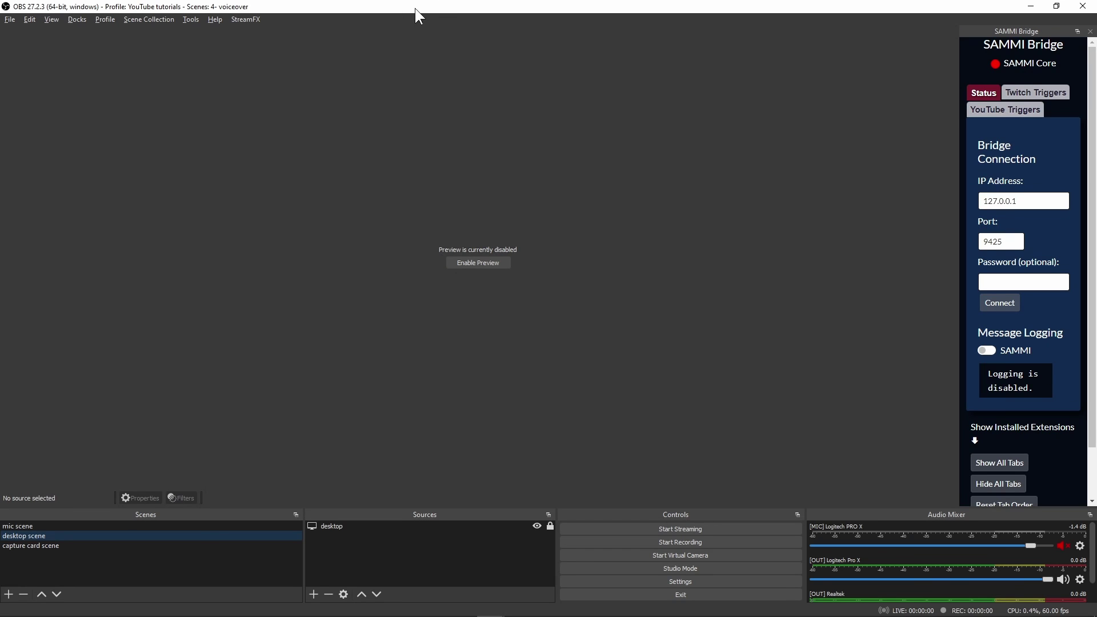
Step: Add local-stream-marker.lua from the Desktop folder in the Tools > Scripts manager
{"action": "left_click", "coordinate": [186, 24]}
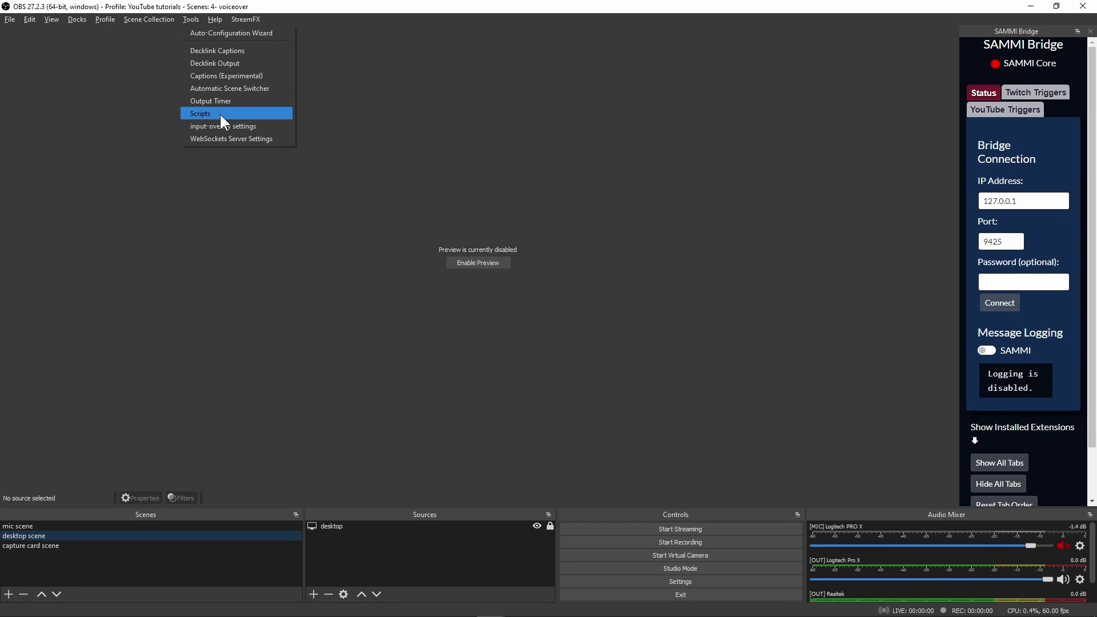
{"action": "left_click", "coordinate": [220, 112]}
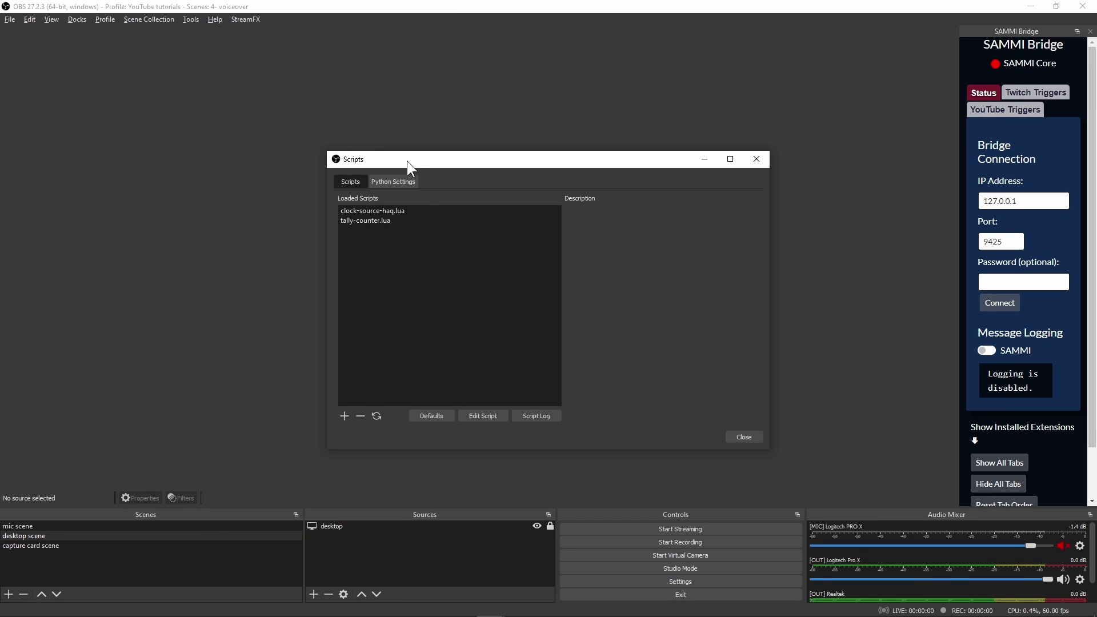
{"action": "left_click", "coordinate": [345, 416]}
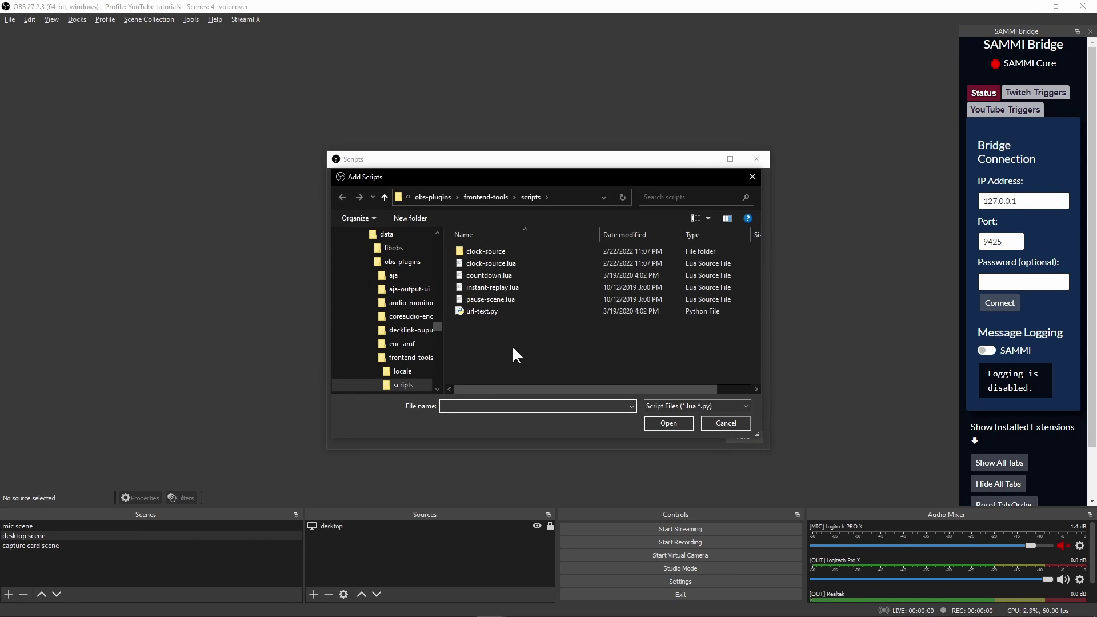
{"action": "left_click_drag", "start_coordinate": [437, 332], "coordinate": [428, 234]}
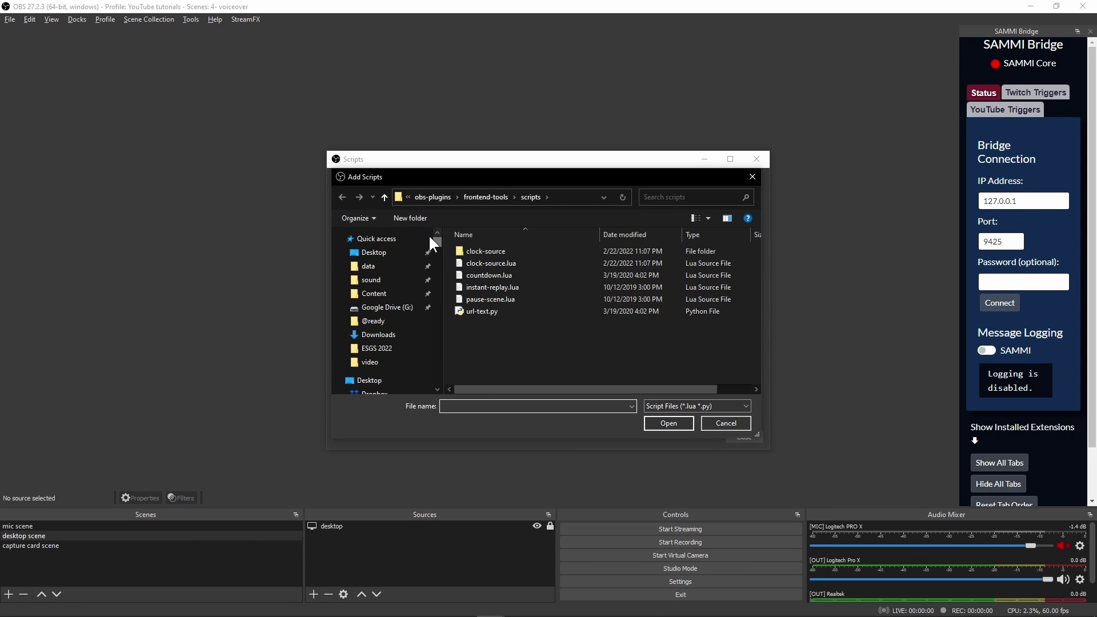
{"action": "left_click", "coordinate": [377, 247]}
{"action": "double_click", "coordinate": [550, 252]}
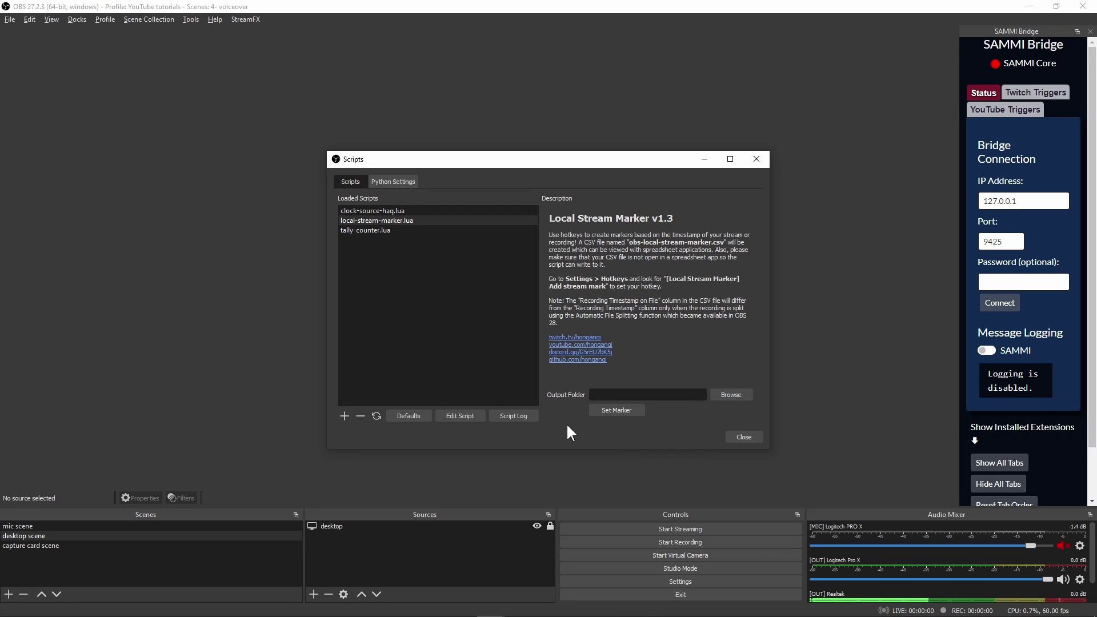
Step: Set the script's Output Folder to the Desktop and close the Scripts window
{"action": "left_click", "coordinate": [734, 394]}
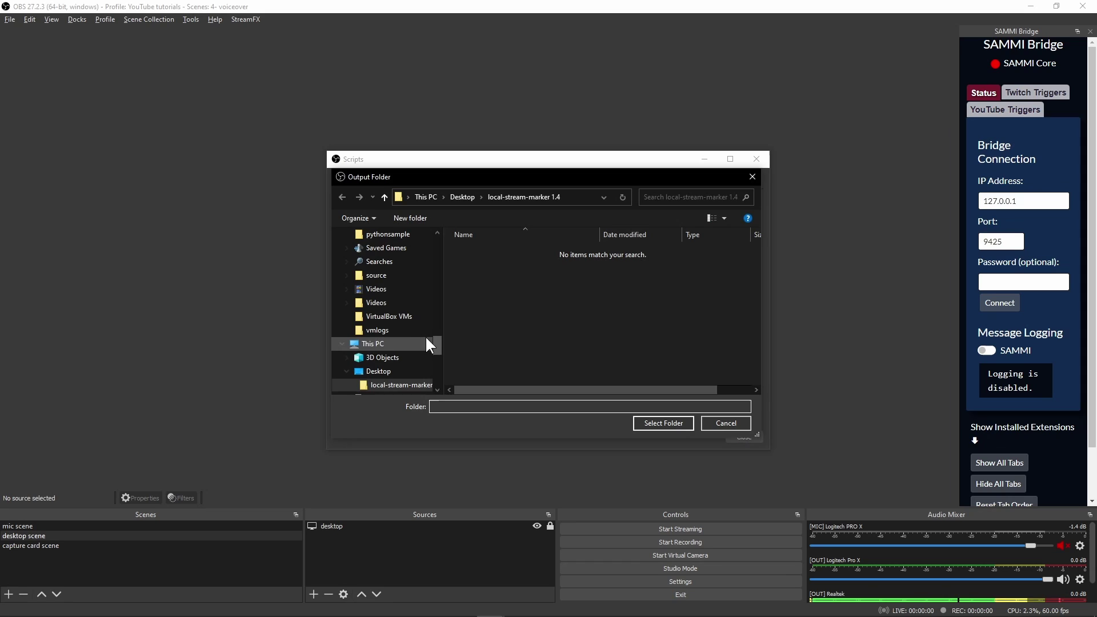
{"action": "left_click_drag", "start_coordinate": [440, 346], "coordinate": [443, 240]}
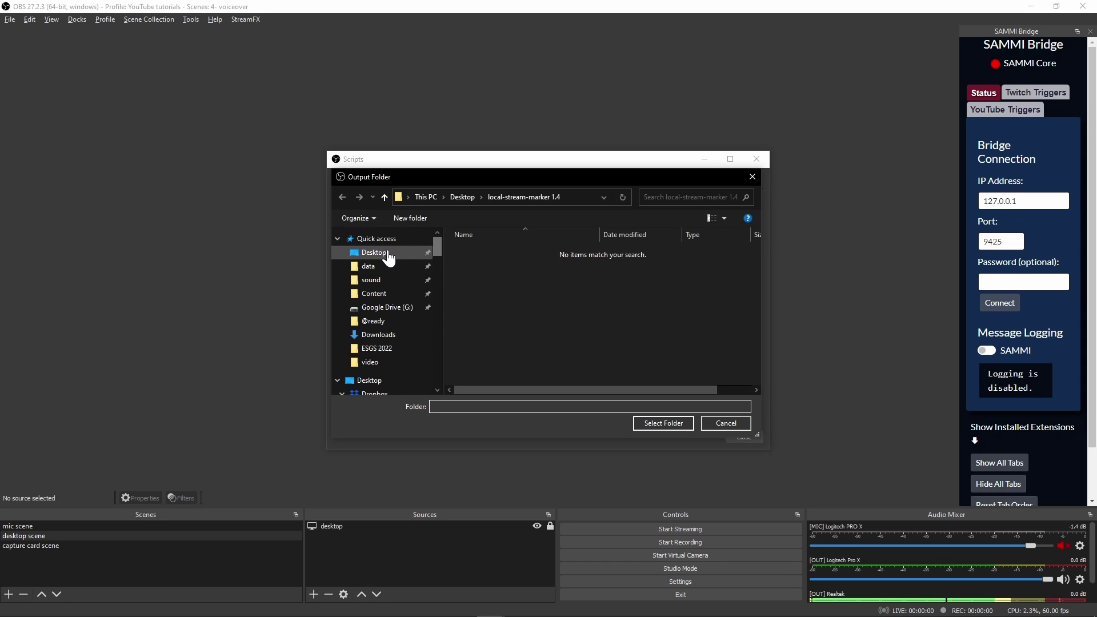
{"action": "left_click", "coordinate": [371, 252]}
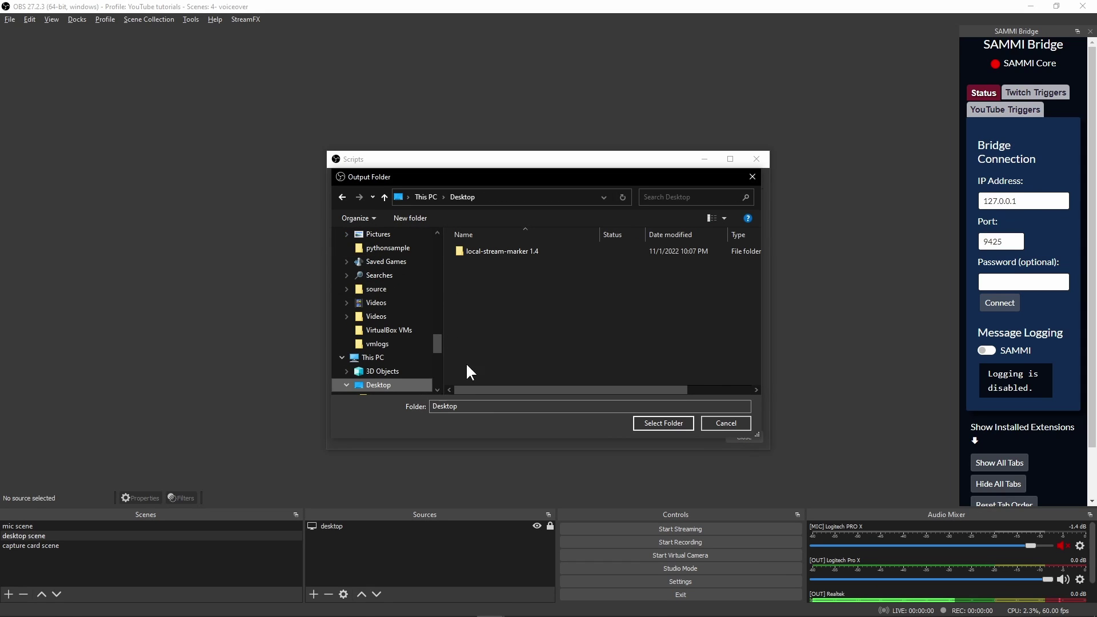
{"action": "left_click", "coordinate": [657, 423]}
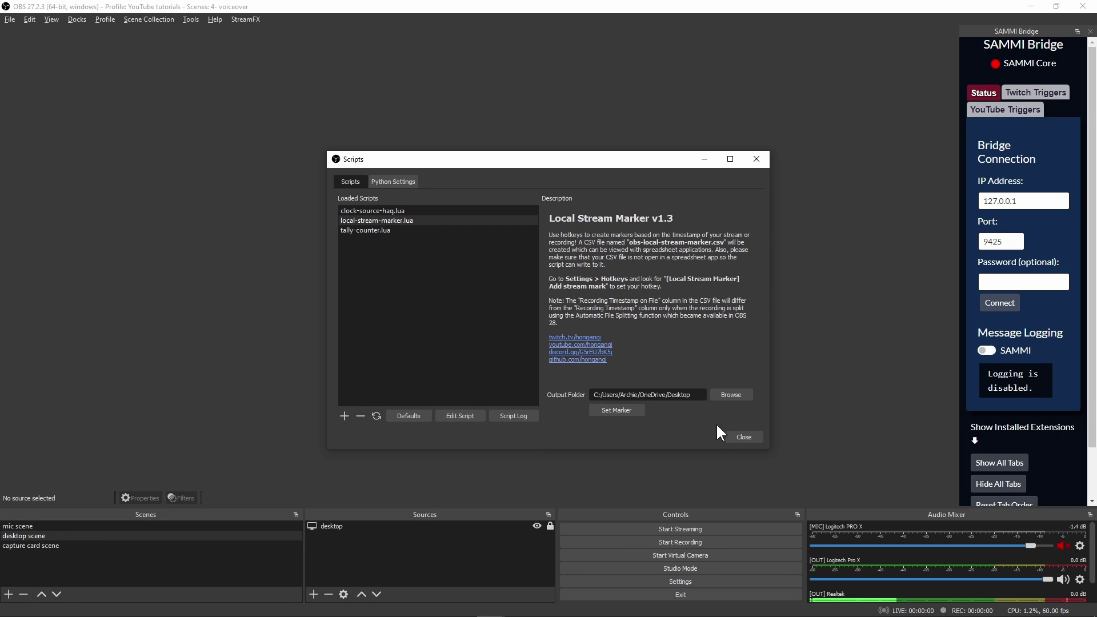
{"action": "left_click", "coordinate": [743, 436]}
Step: Bind Ctrl+R to the Local Stream Marker 'Add stream mark' hotkey in Settings
{"action": "left_click", "coordinate": [679, 582]}
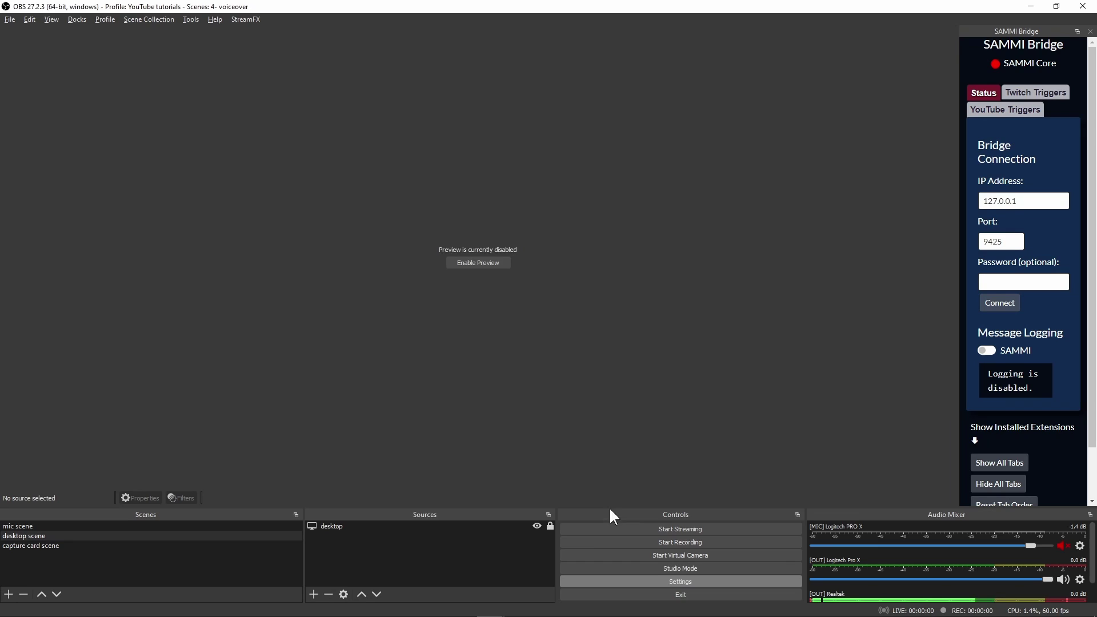
{"action": "left_click", "coordinate": [310, 260]}
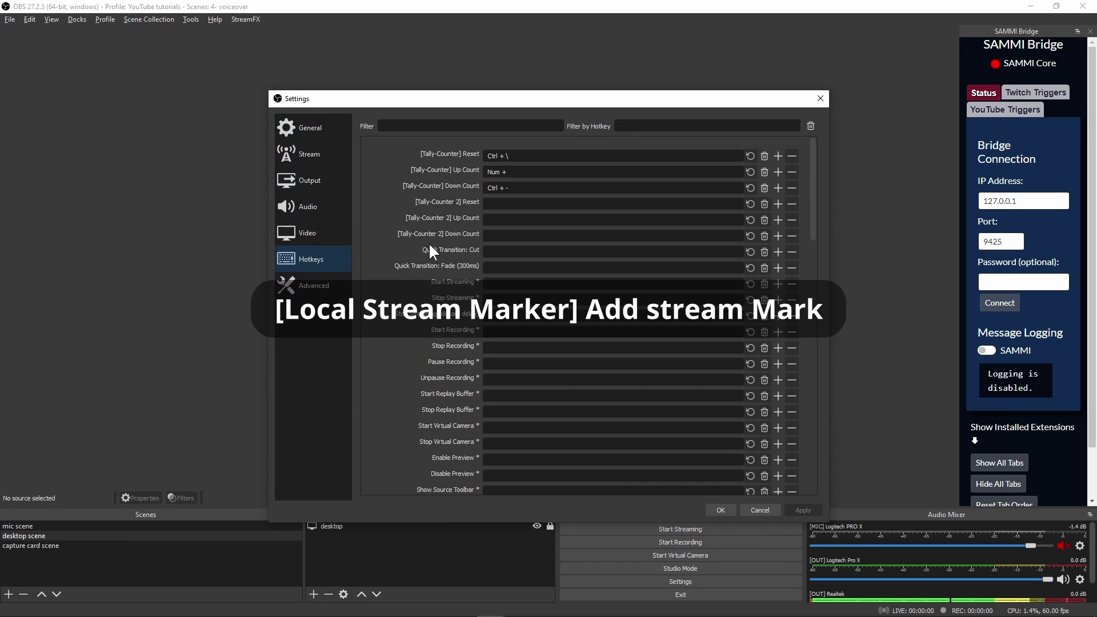
{"action": "left_click", "coordinate": [440, 126]}
{"action": "type", "text": "local"}
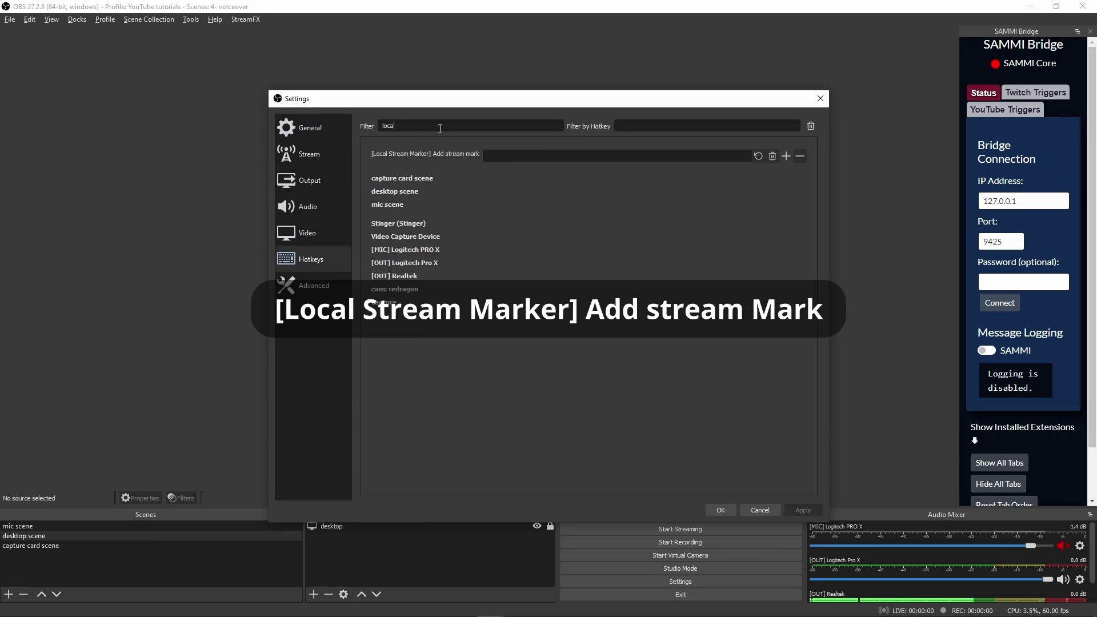
{"action": "left_click", "coordinate": [509, 155]}
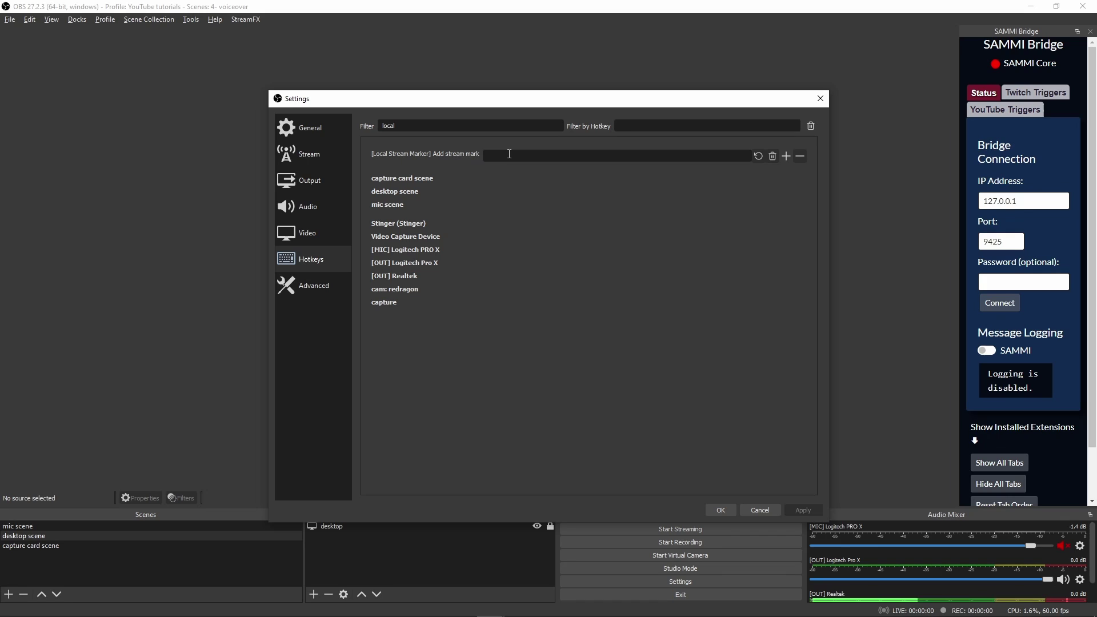
{"action": "key", "text": "ctrl"}
{"action": "key", "text": "ctrl+r"}
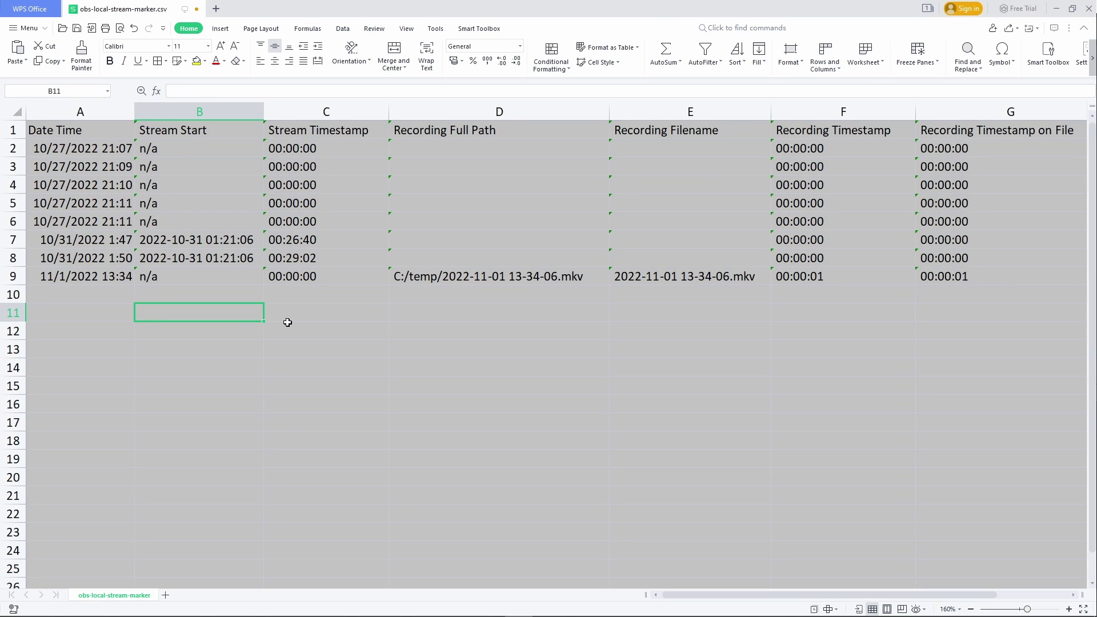
{"action": "left_click", "coordinate": [87, 136]}
{"action": "key", "text": "ctrl+space"}
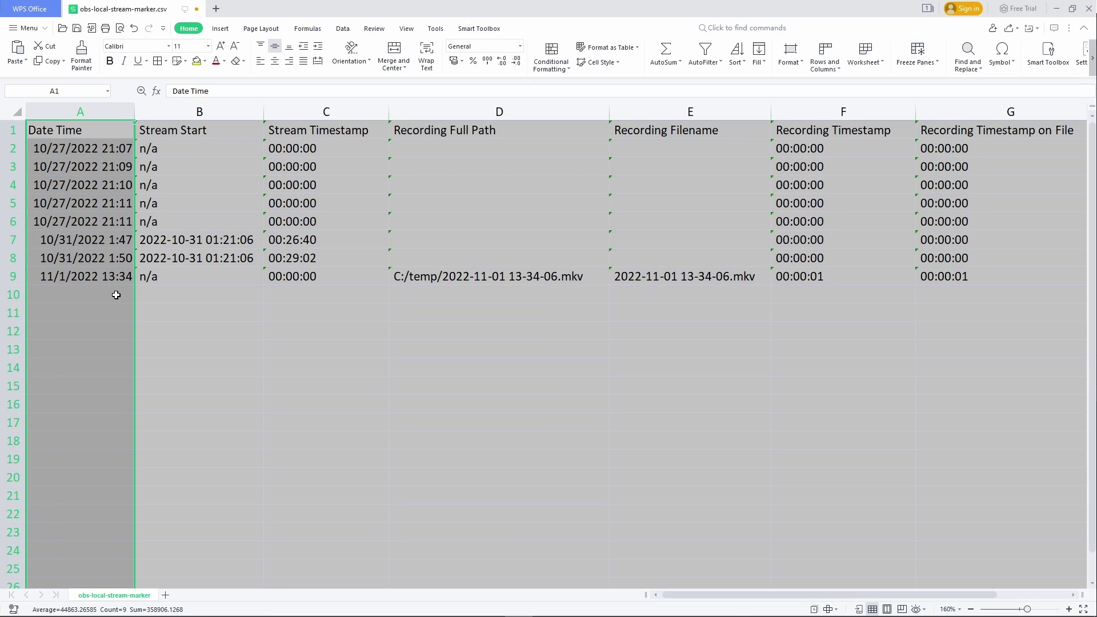
{"action": "left_click", "coordinate": [207, 112]}
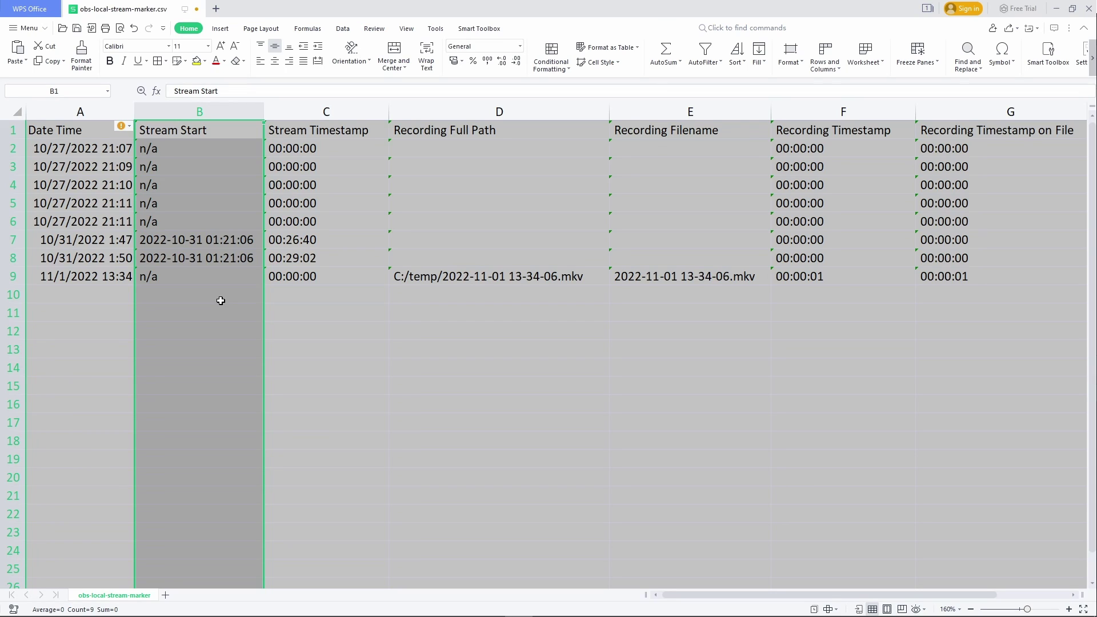
{"action": "left_click", "coordinate": [323, 117]}
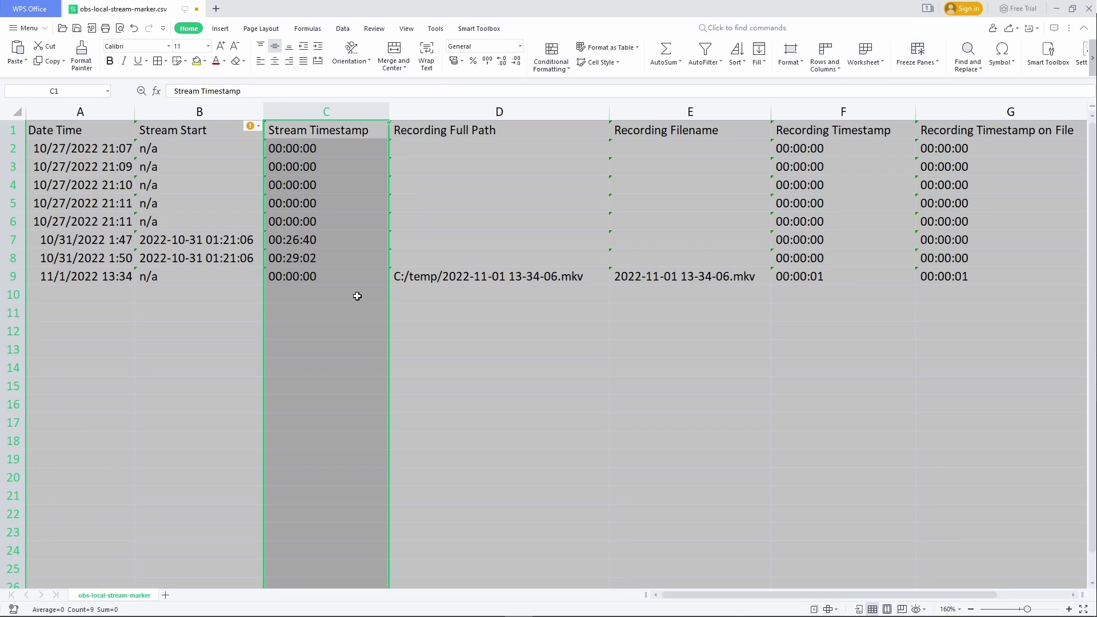
{"action": "left_click", "coordinate": [537, 109]}
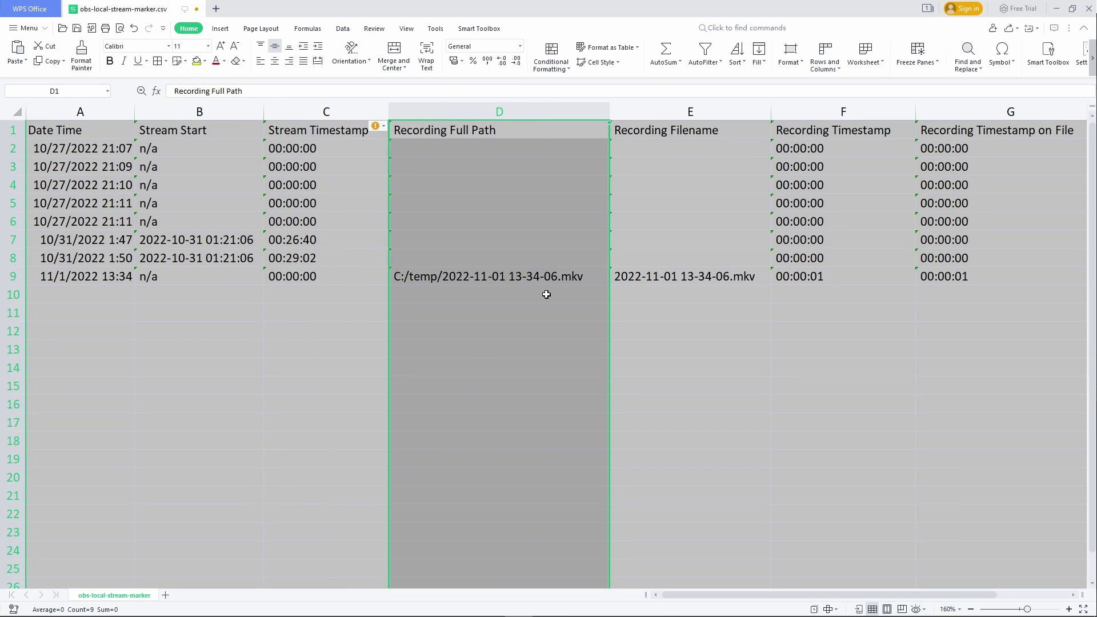